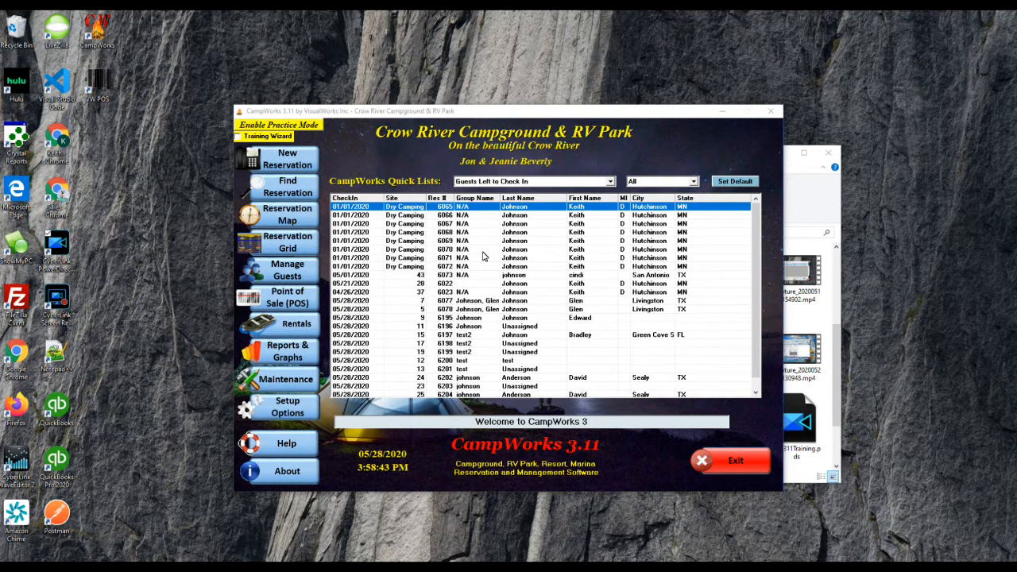
Step: Bring up the Setup & Admin Menu from Setup Options on the welcome screen
{"action": "mouse_move", "coordinate": [287, 407]}
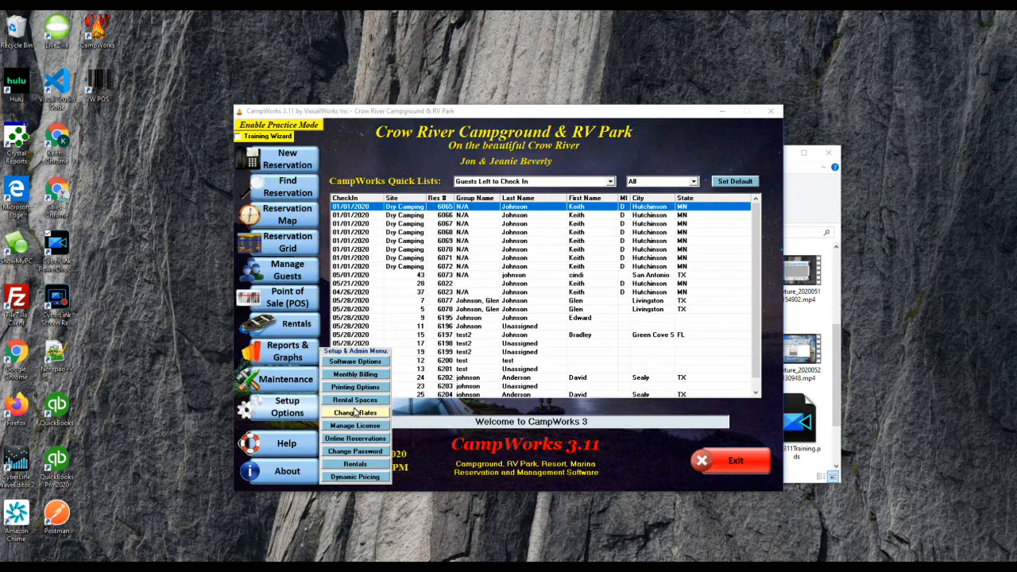
Step: Enter Dynamic Pricing with the admin password, review the four Premium Full Hookup rules, then close it
{"action": "left_click", "coordinate": [360, 478]}
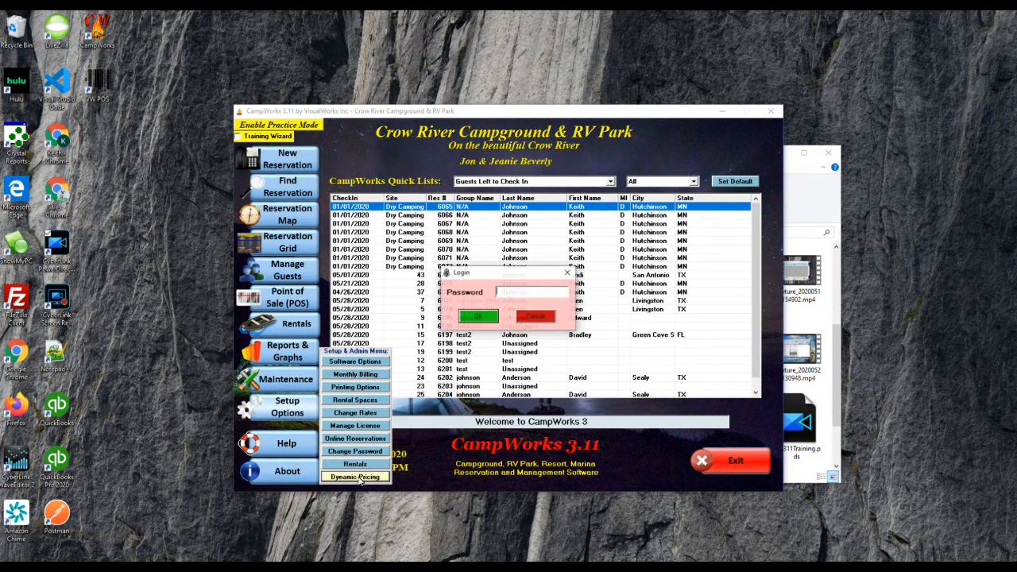
{"action": "key", "text": "Return"}
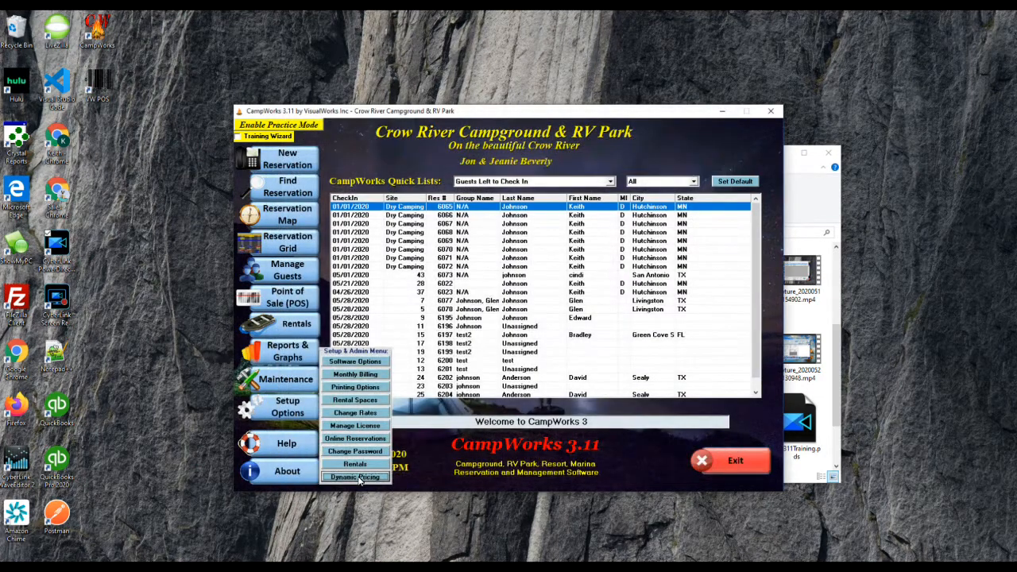
{"action": "left_click", "coordinate": [360, 480]}
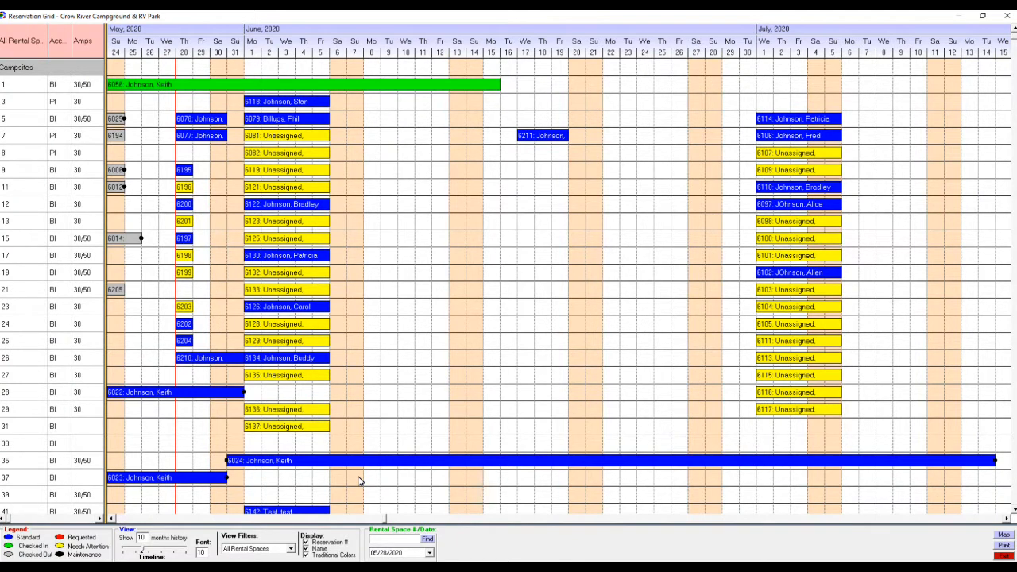
Step: Filter the Reservation Grid to Campsites - Premium Full and check site 28's details
{"action": "left_click", "coordinate": [291, 550]}
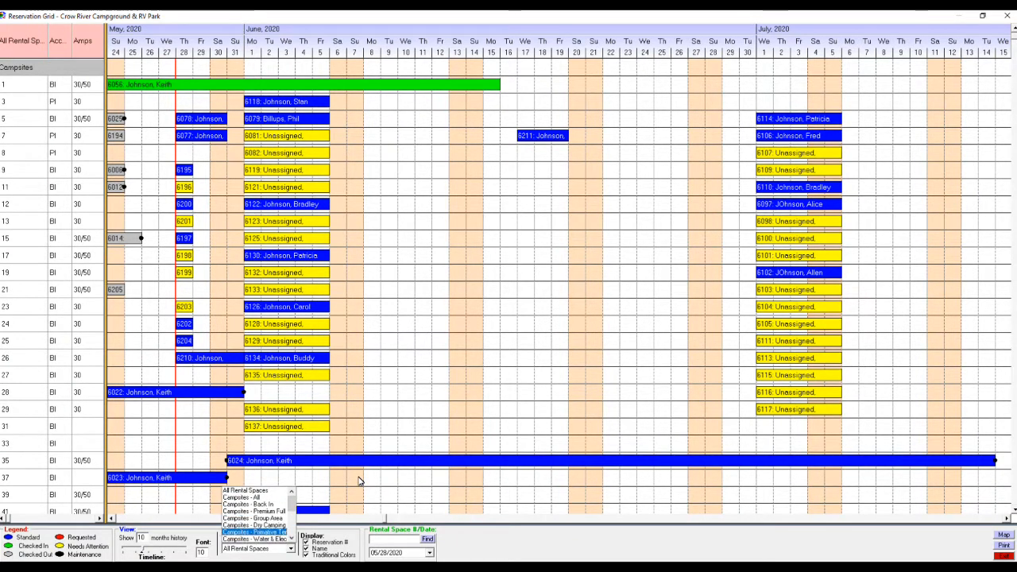
{"action": "left_click", "coordinate": [255, 512]}
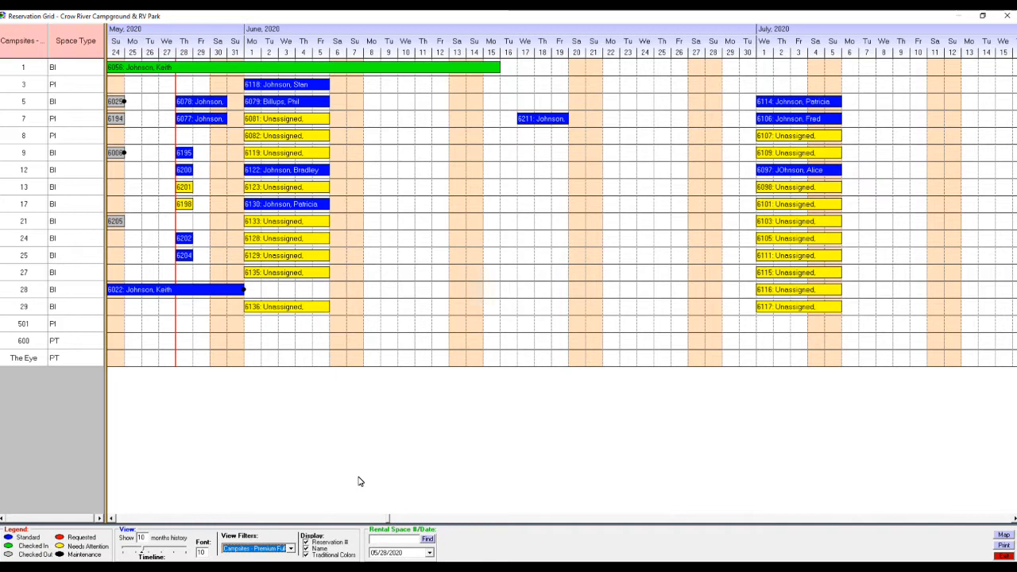
{"action": "double_click", "coordinate": [359, 482]}
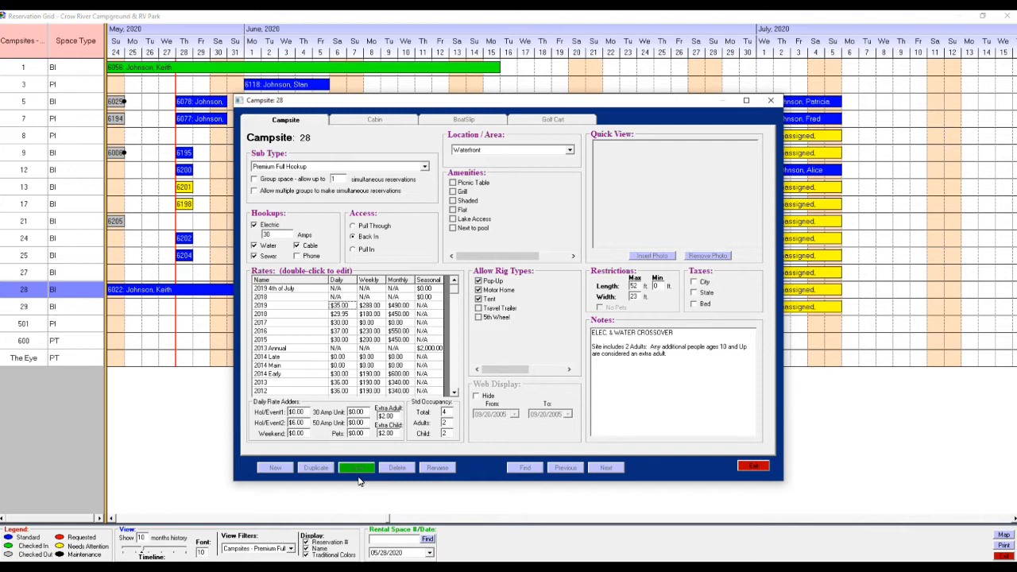
{"action": "key", "text": "Escape"}
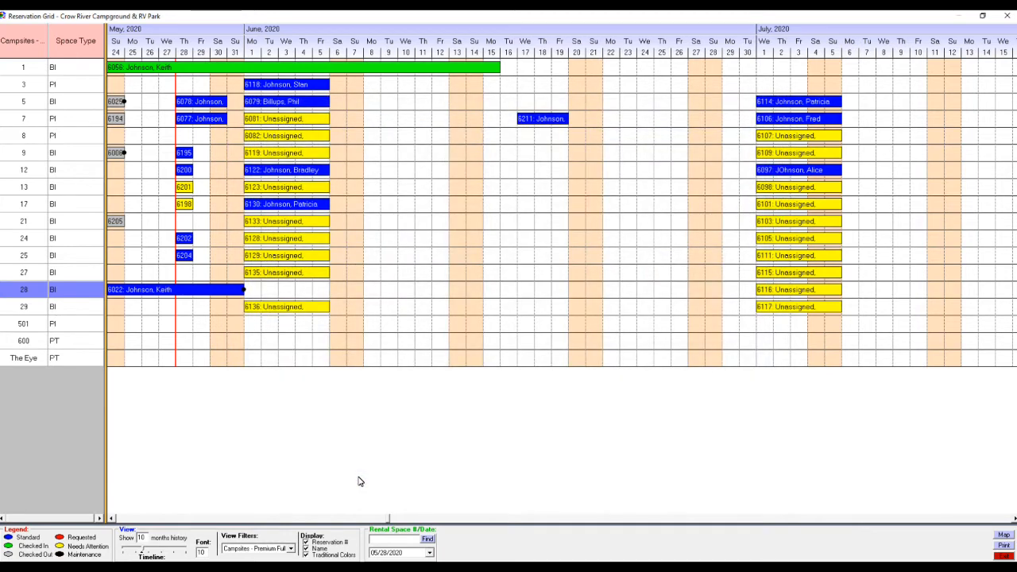
Step: Mark June 1–3 on site 28 and search for an existing guest by last and first name
{"action": "left_click_drag", "start_coordinate": [246, 289], "coordinate": [295, 289]}
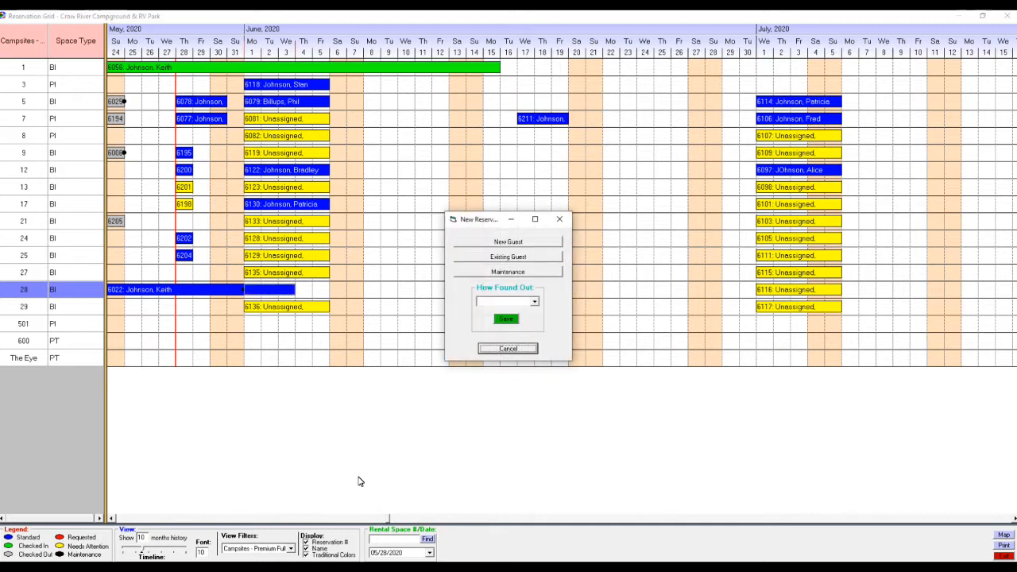
{"action": "left_click", "coordinate": [508, 257]}
{"action": "key", "text": "Tab"}
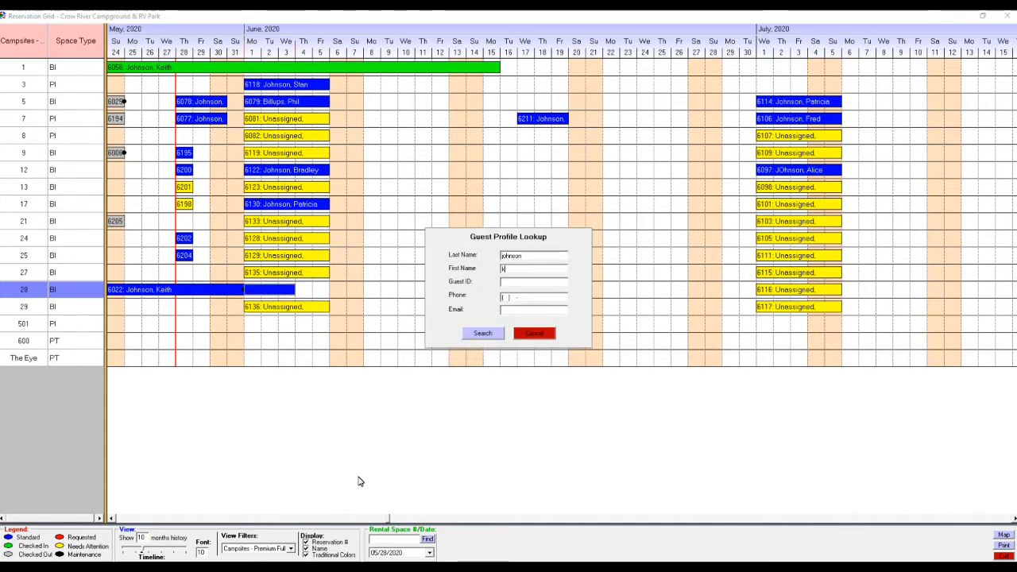
{"action": "key", "text": "Return"}
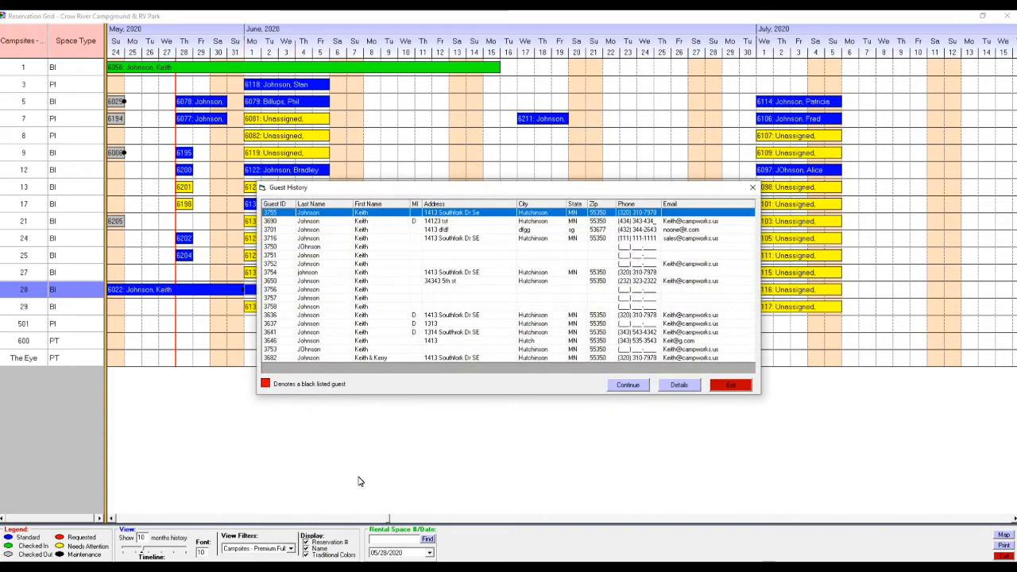
Step: Pick the matching guest, save reservation 6214, and mark June 1–3 on site 501
{"action": "key", "text": "Down"}
{"action": "key", "text": "Return"}
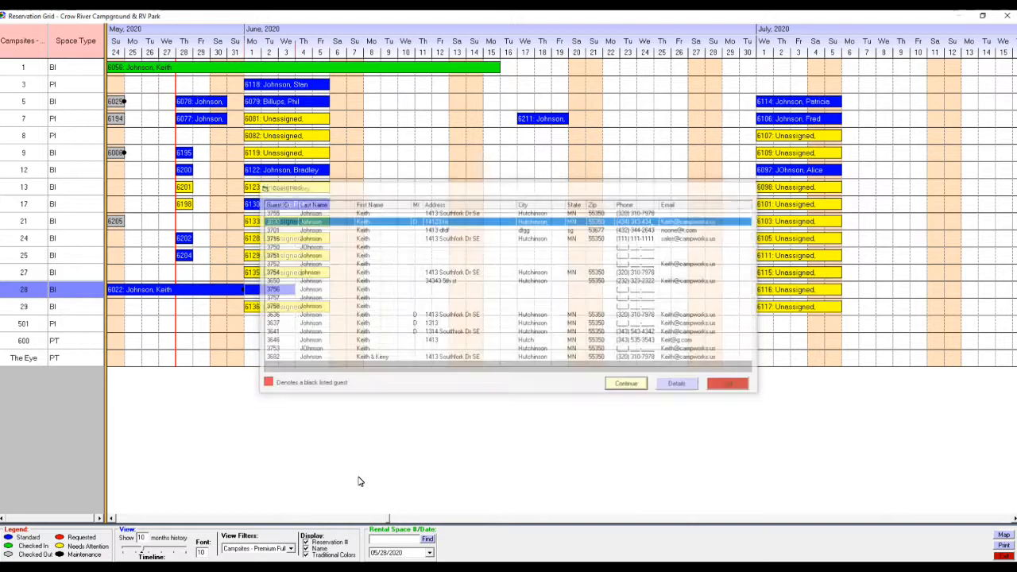
{"action": "key", "text": "Return"}
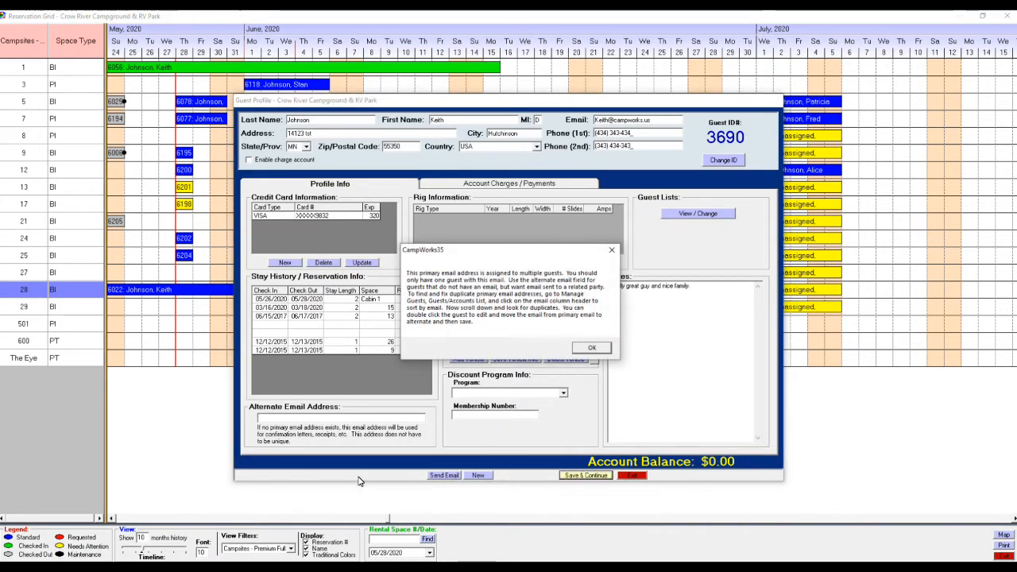
{"action": "key", "text": "Return"}
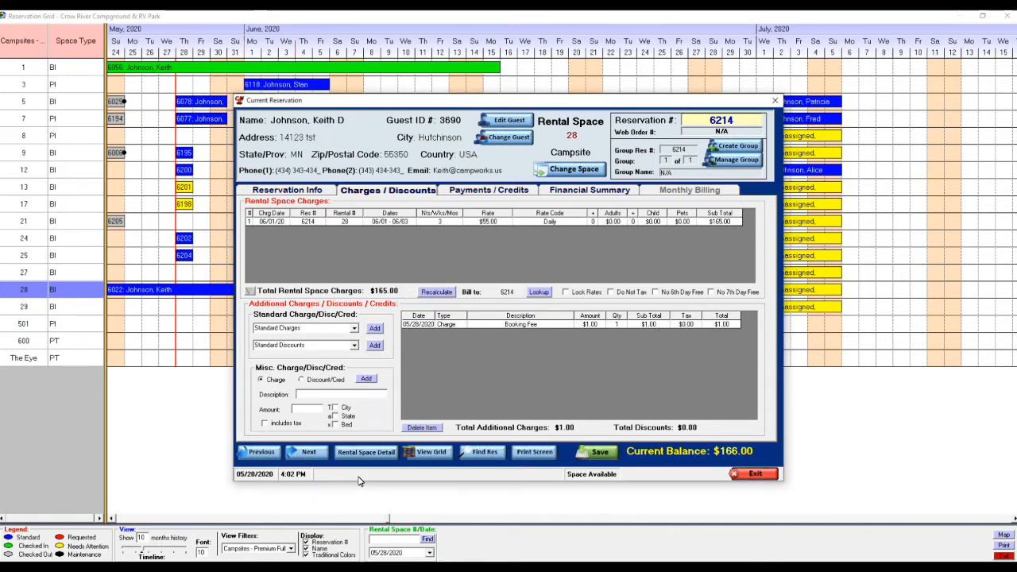
{"action": "key", "text": "Escape"}
{"action": "left_click_drag", "start_coordinate": [251, 323], "coordinate": [288, 324]}
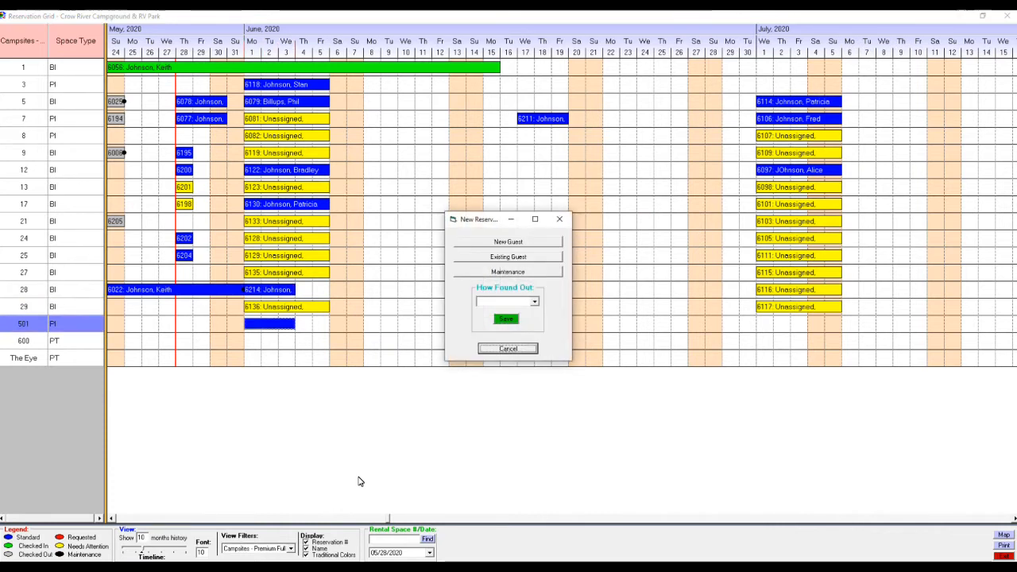
Step: Attach the existing guest found by last name to site 501 and save reservation 6215
{"action": "left_click", "coordinate": [508, 257]}
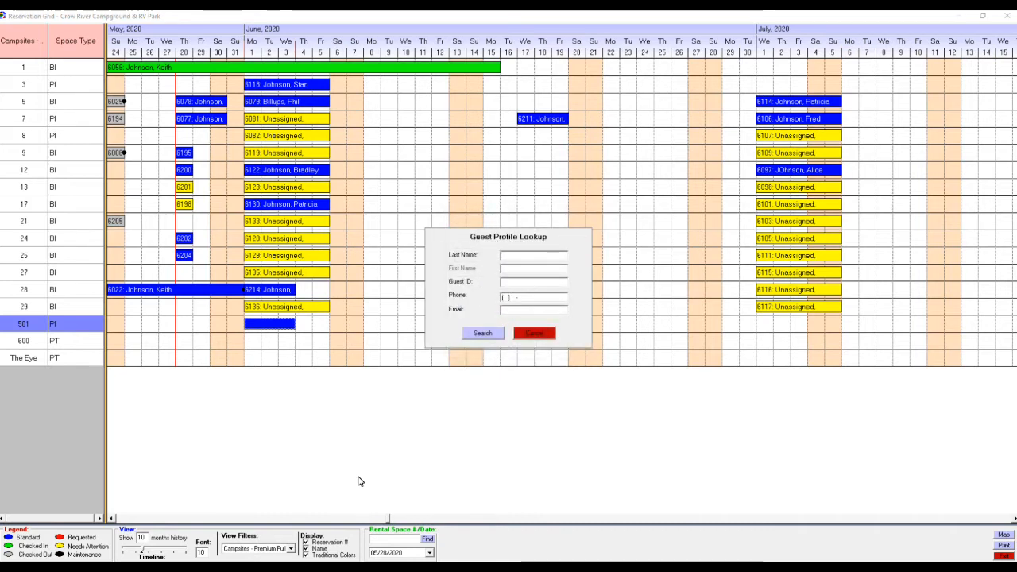
{"action": "type", "text": "johnson"}
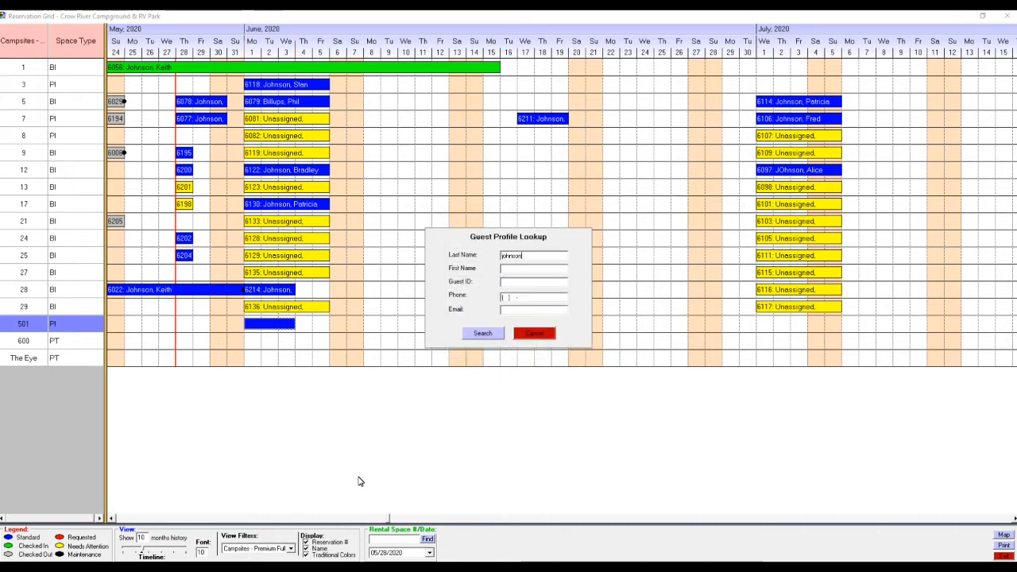
{"action": "key", "text": "Return"}
{"action": "key", "text": "Down"}
{"action": "key", "text": "Down"}
{"action": "key", "text": "Down"}
{"action": "key", "text": "Down"}
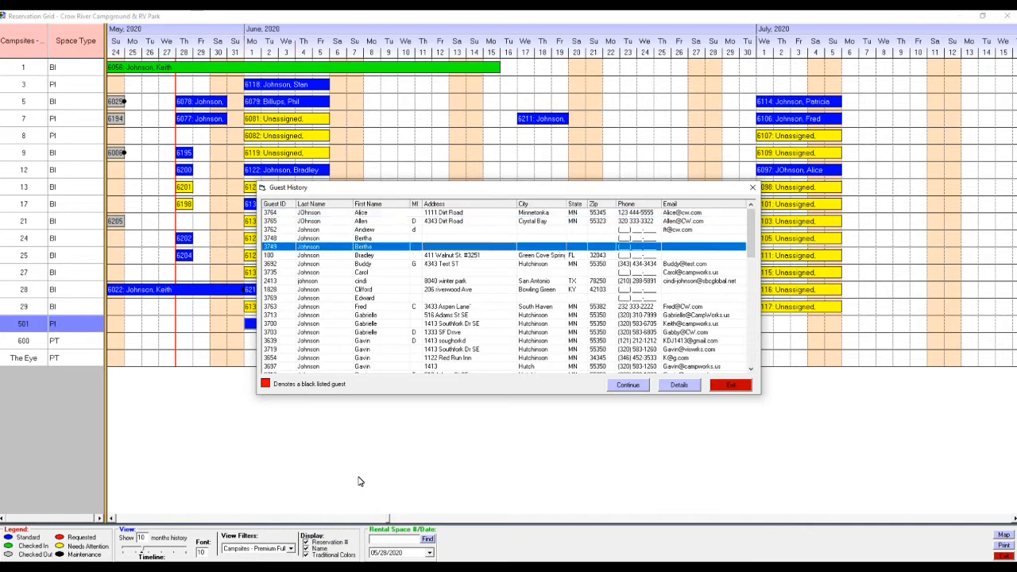
{"action": "key", "text": "Down"}
{"action": "key", "text": "Return"}
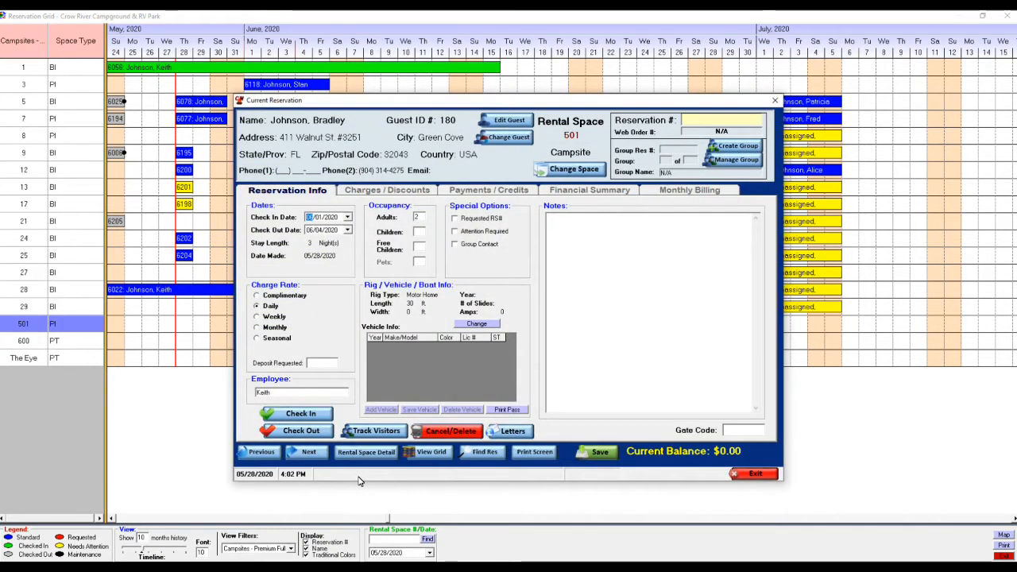
{"action": "key", "text": "ctrl+s"}
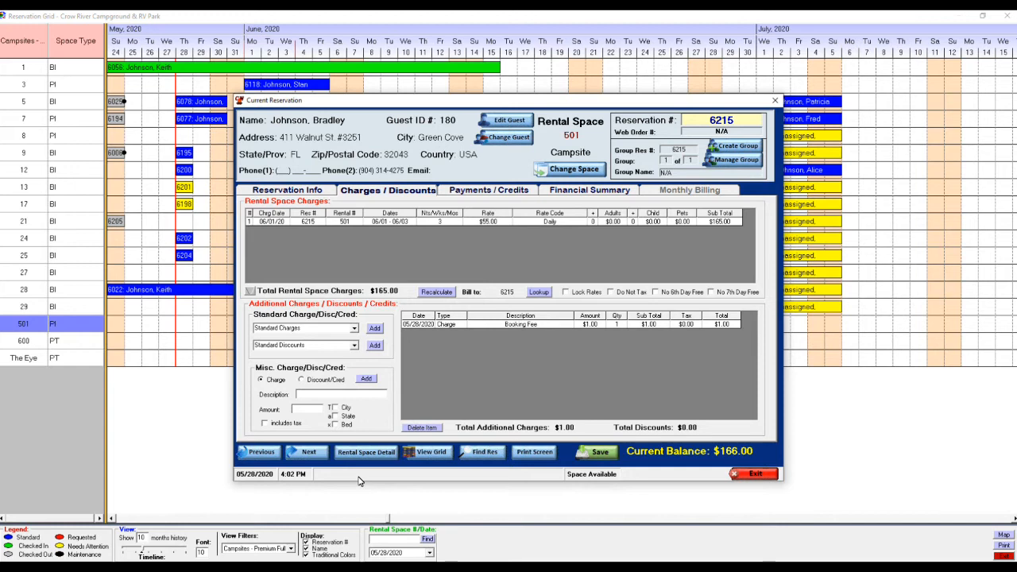
{"action": "key", "text": "Escape"}
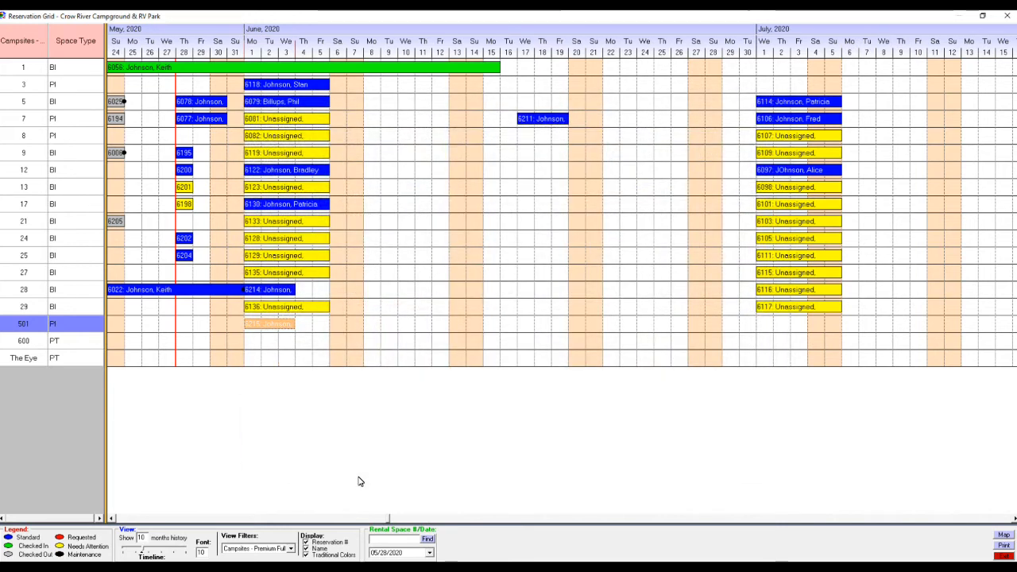
Step: Book site 600 for June 1–2 for the existing guest and save it as reservation 6216
{"action": "left_click_drag", "start_coordinate": [250, 341], "coordinate": [274, 341]}
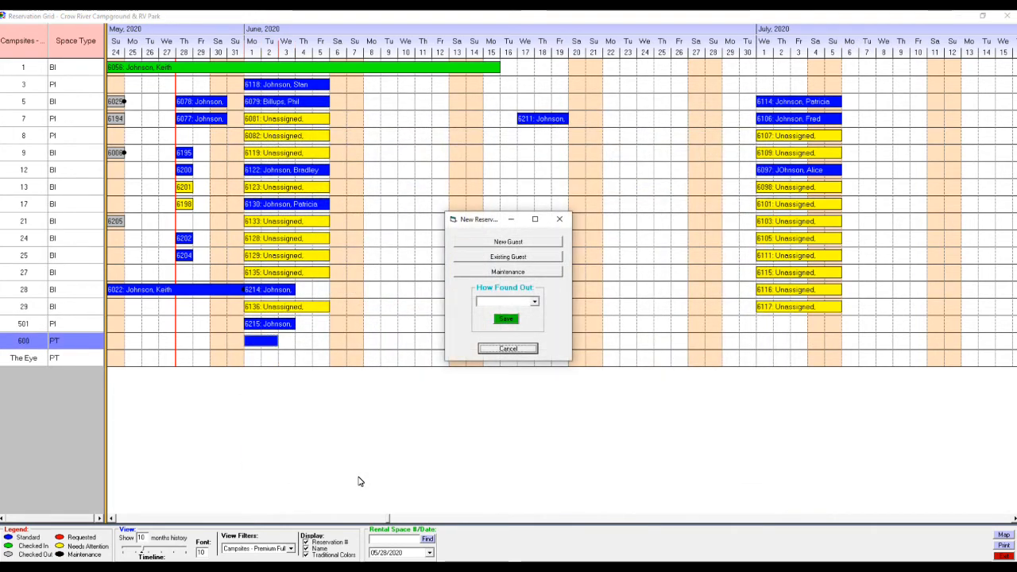
{"action": "key", "text": "Return"}
{"action": "type", "text": "johnson"}
{"action": "key", "text": "Return"}
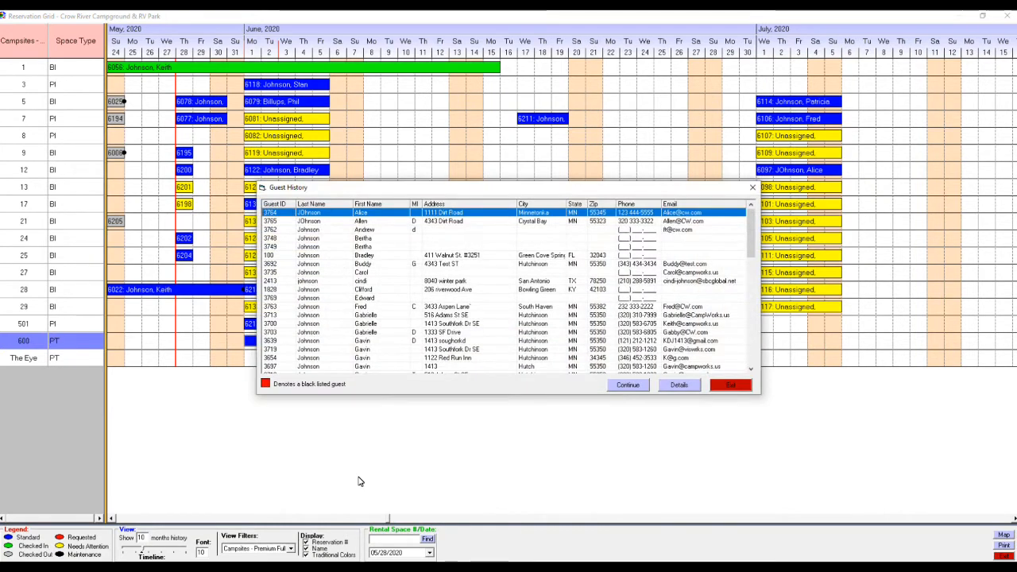
{"action": "key", "text": "Down"}
{"action": "key", "text": "Down"}
{"action": "key", "text": "Down"}
{"action": "key", "text": "Down"}
{"action": "key", "text": "Down"}
{"action": "key", "text": "Return"}
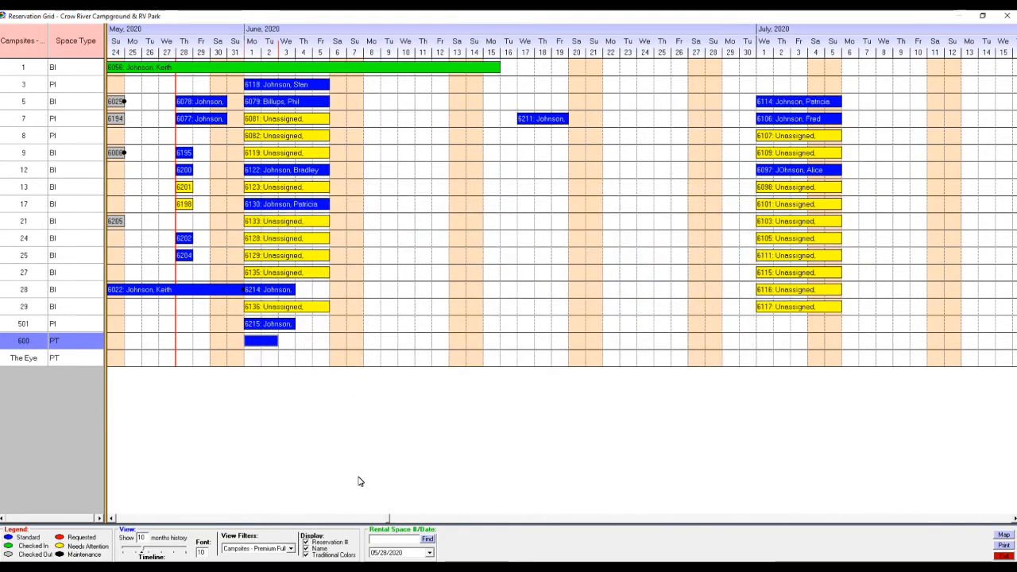
{"action": "key", "text": "ctrl+s"}
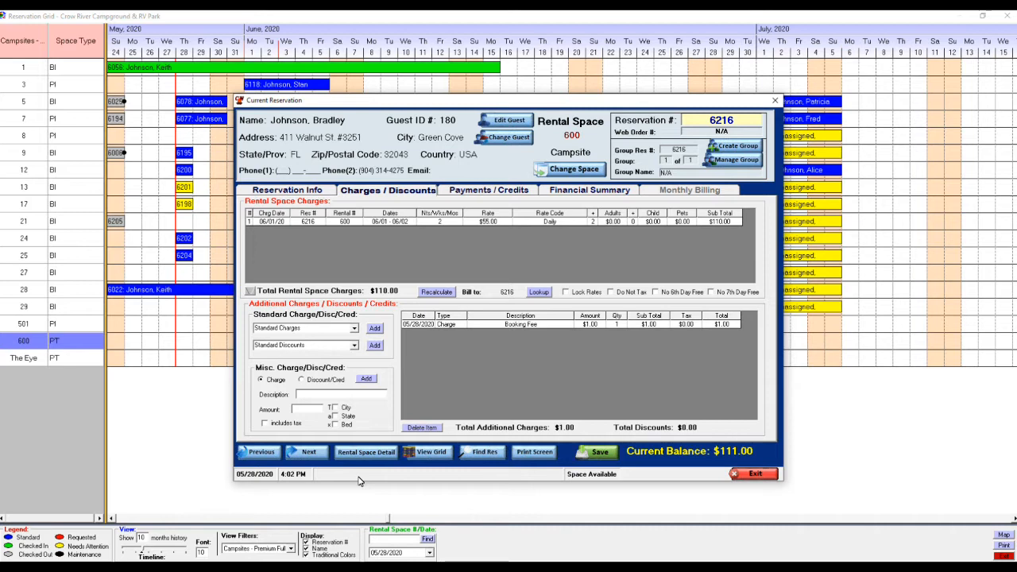
{"action": "key", "text": "Escape"}
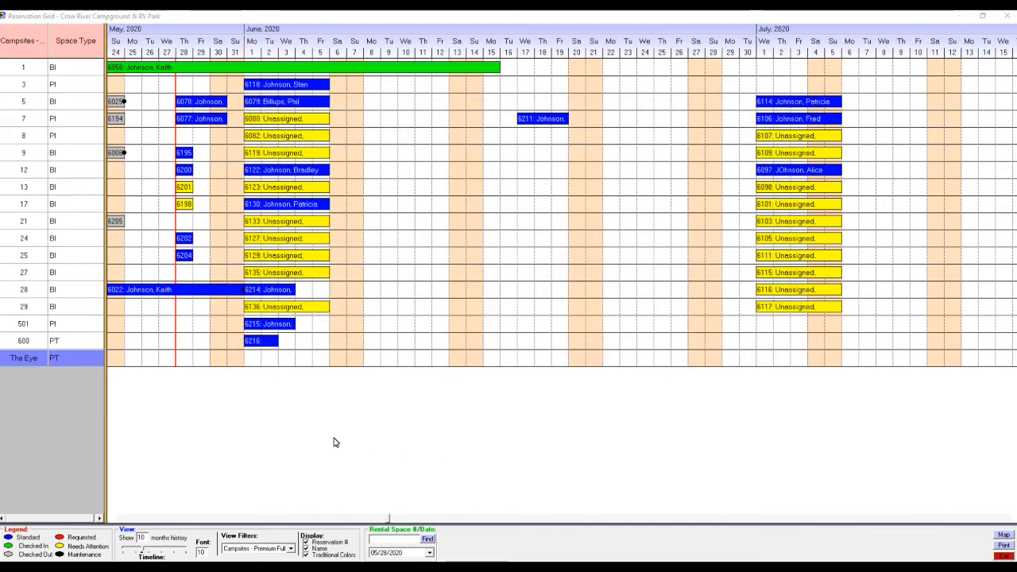
Step: Mark June 1–6 on The Eye and attach the existing guest found by last name
{"action": "left_click", "coordinate": [245, 360]}
{"action": "left_click_drag", "start_coordinate": [245, 360], "coordinate": [345, 361]}
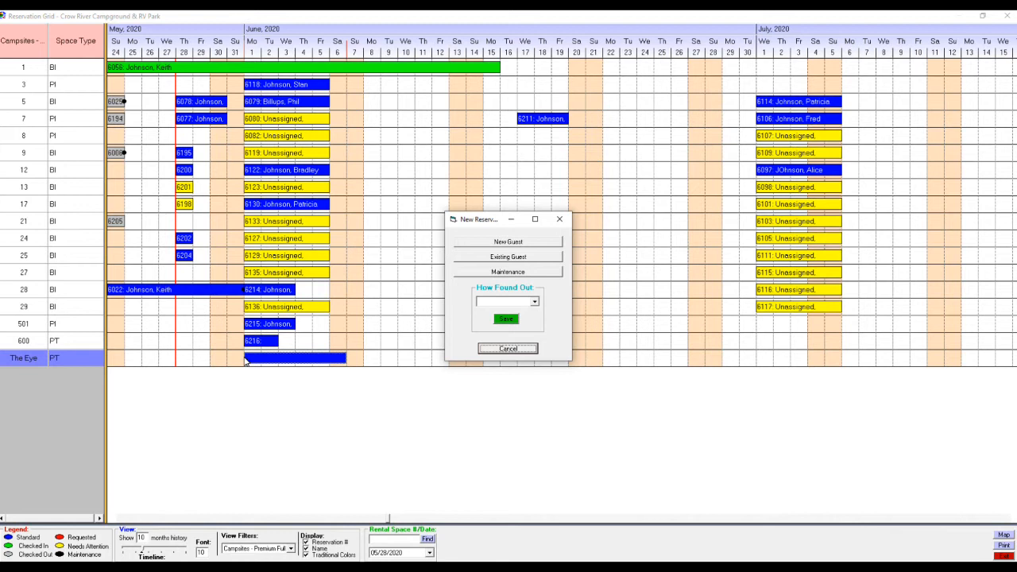
{"action": "key", "text": "Tab"}
{"action": "key", "text": "Tab"}
{"action": "key", "text": "Return"}
{"action": "type", "text": "johnson"}
{"action": "key", "text": "Return"}
{"action": "key", "text": "Down"}
{"action": "key", "text": "Down"}
{"action": "key", "text": "Down"}
{"action": "key", "text": "Down"}
{"action": "key", "text": "Down"}
{"action": "key", "text": "Tab"}
{"action": "key", "text": "Return"}
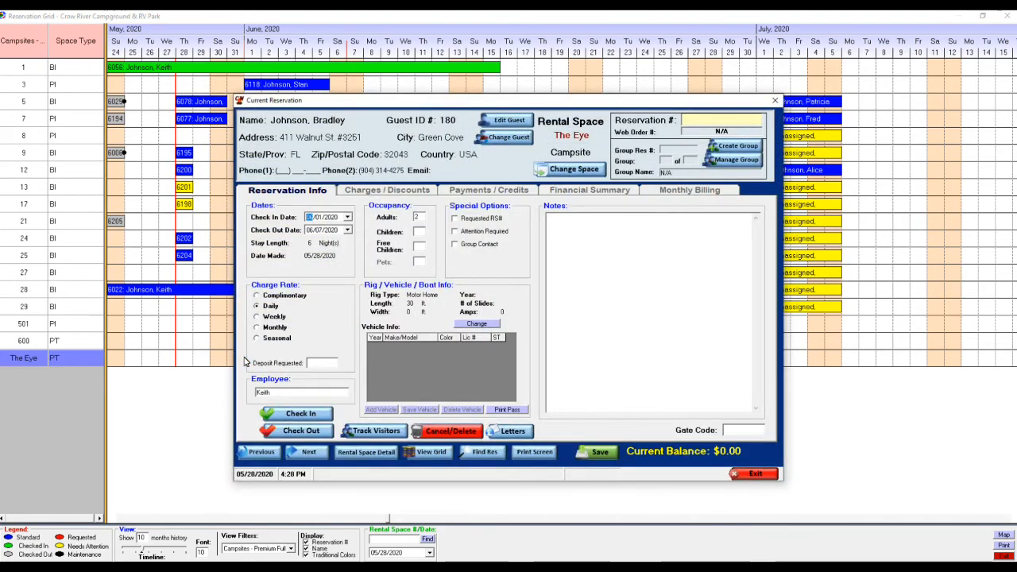